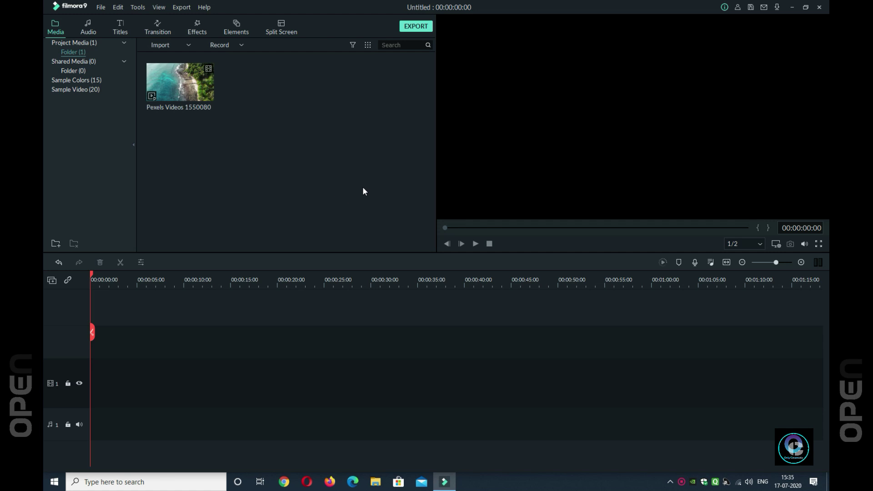
# Place the aerial beach clip on video track 1, match the project to 3840x2160 30fps, and zoom to fit.
pyautogui.moveTo(195, 87); pyautogui.dragTo(96, 383)
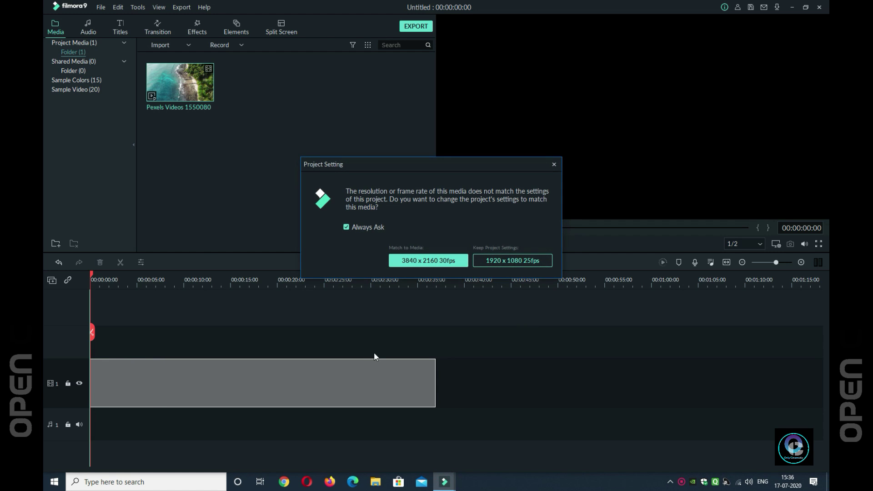
pyautogui.click(447, 261)
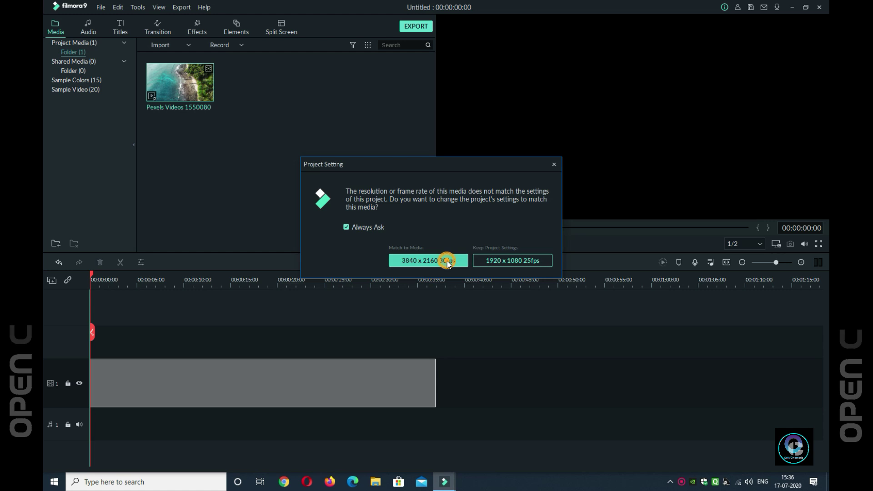
pyautogui.click(727, 262)
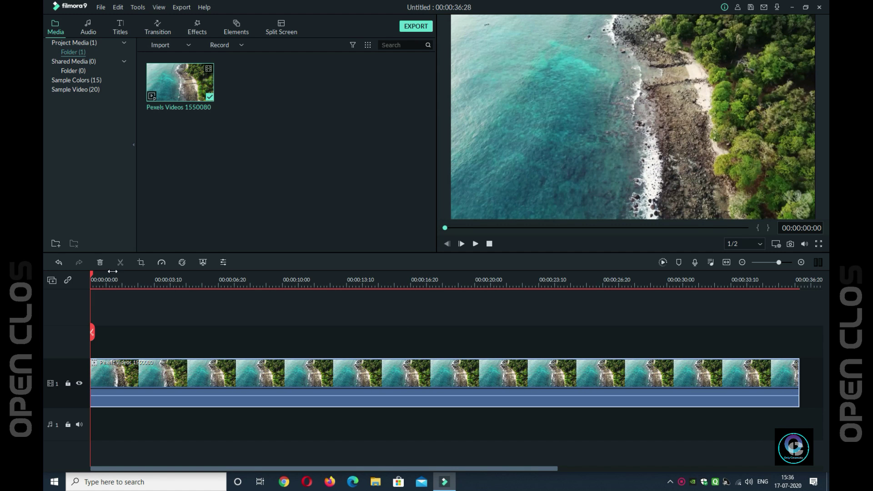
# Split the beach clip with the playhead at 00:00:08:06 and select the left piece.
pyautogui.moveTo(91, 274); pyautogui.dragTo(256, 291)
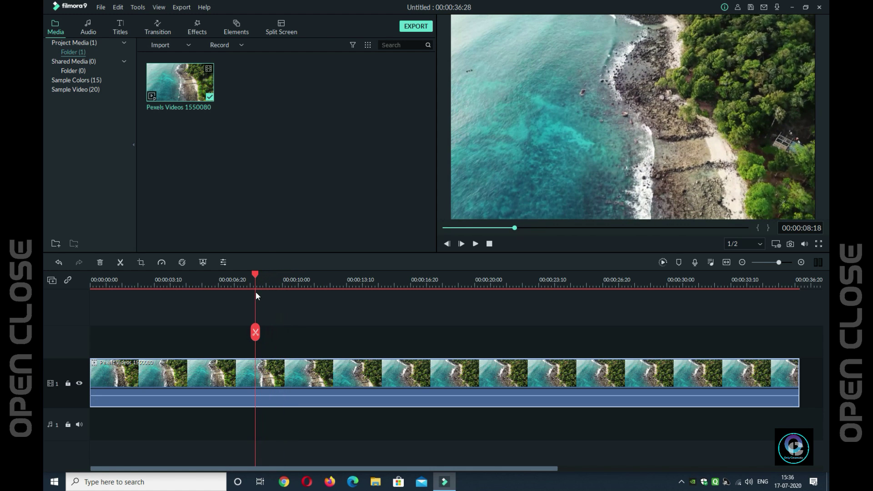
pyautogui.click(268, 385)
pyautogui.click(253, 276)
pyautogui.moveTo(253, 277); pyautogui.dragTo(248, 274)
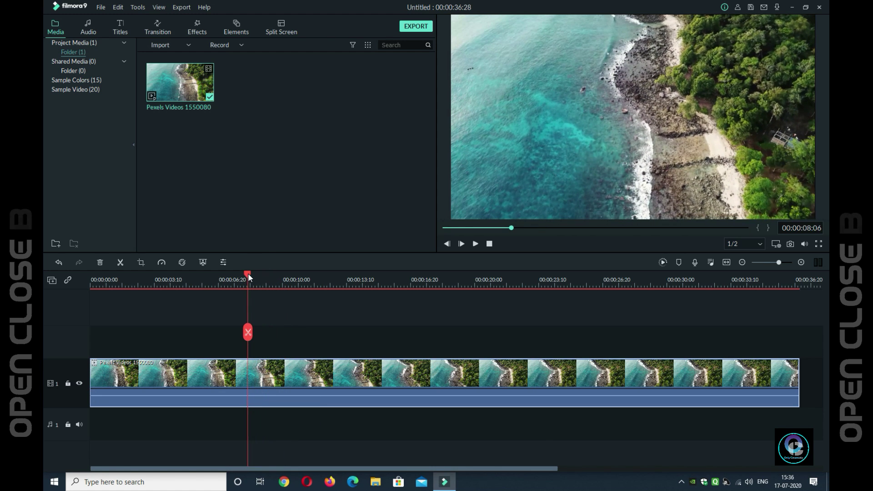
pyautogui.click(248, 332)
pyautogui.click(214, 368)
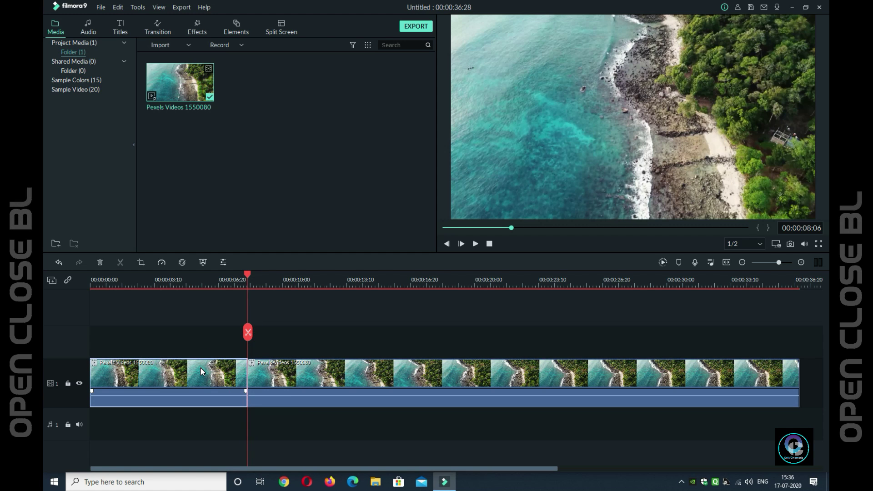
# Bring up Crop and Zoom for the first clip piece and switch to Pan & Zoom.
pyautogui.rightClick(200, 368)
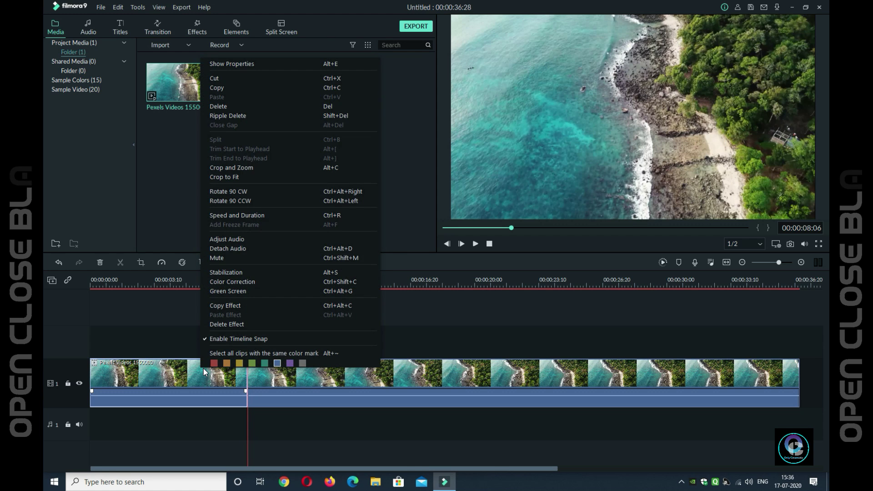
pyautogui.click(287, 168)
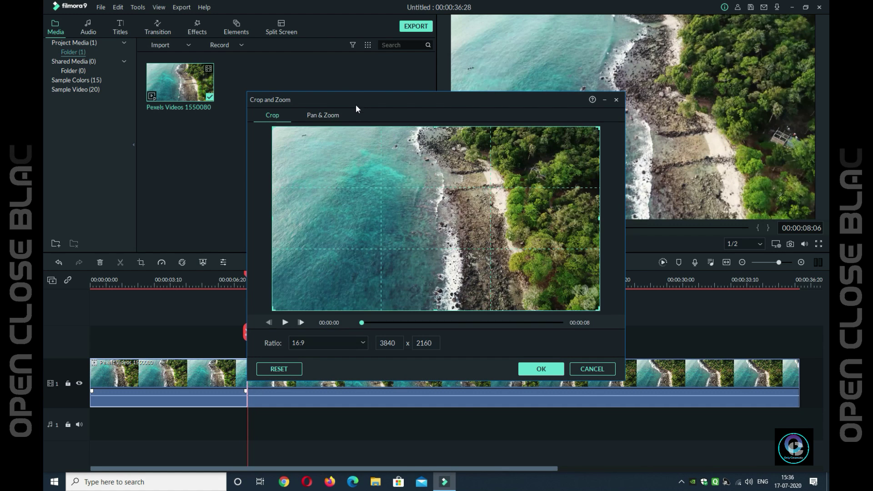
pyautogui.click(326, 115)
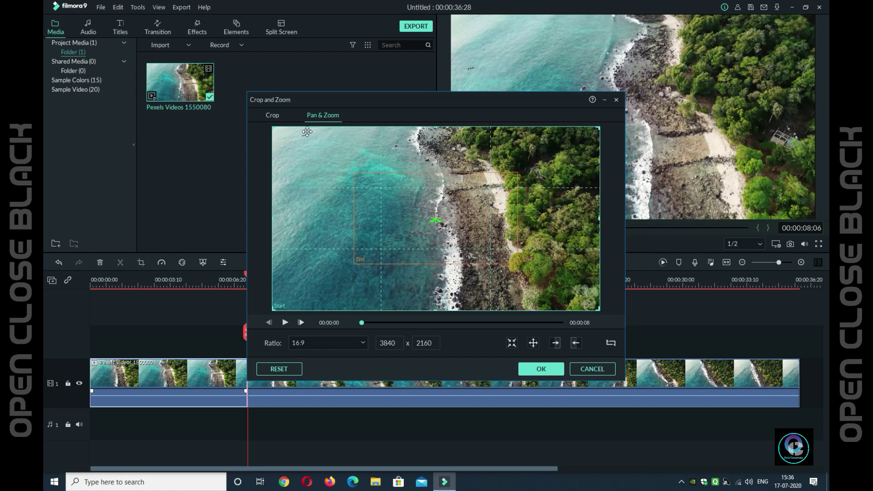
# Make the pan start full-frame and end on a 1920x1080 area using Full Frame and Swap, then show ratio choices.
pyautogui.click(314, 158)
pyautogui.click(475, 215)
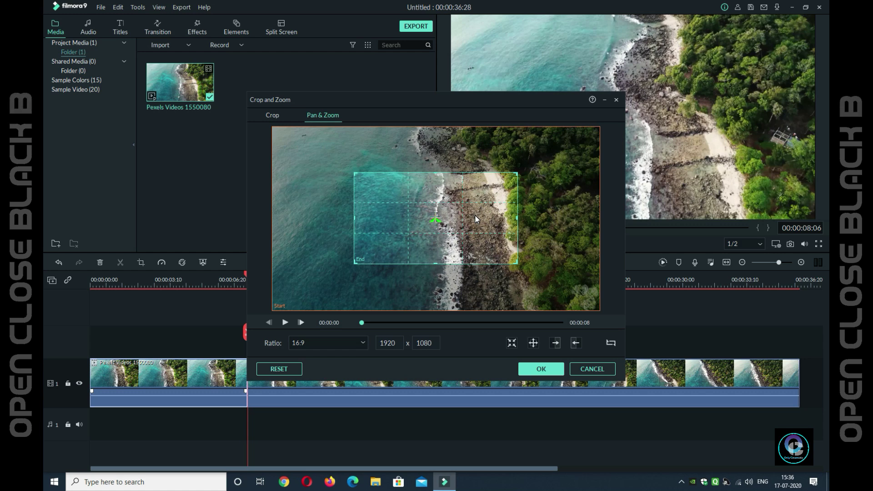
pyautogui.click(534, 344)
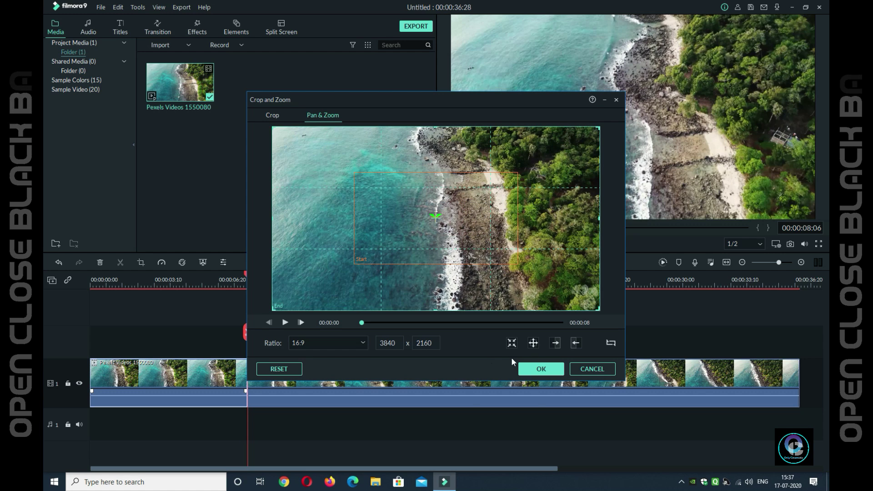
pyautogui.click(534, 344)
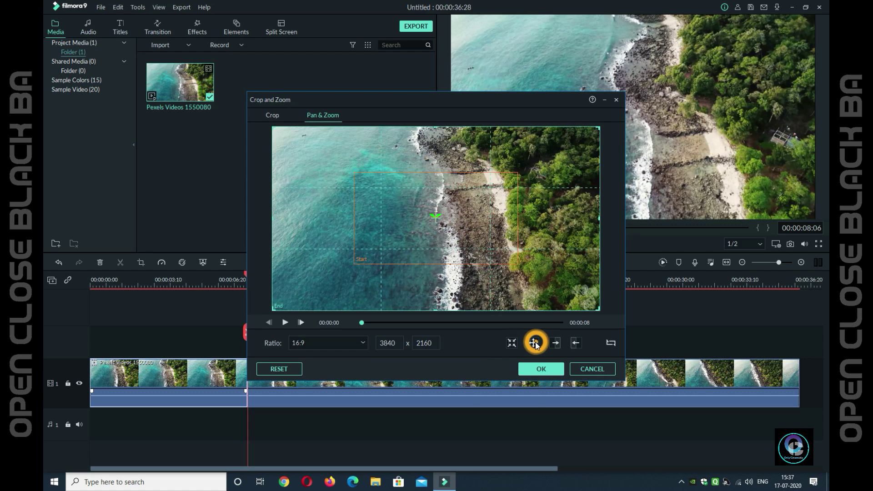
pyautogui.click(511, 345)
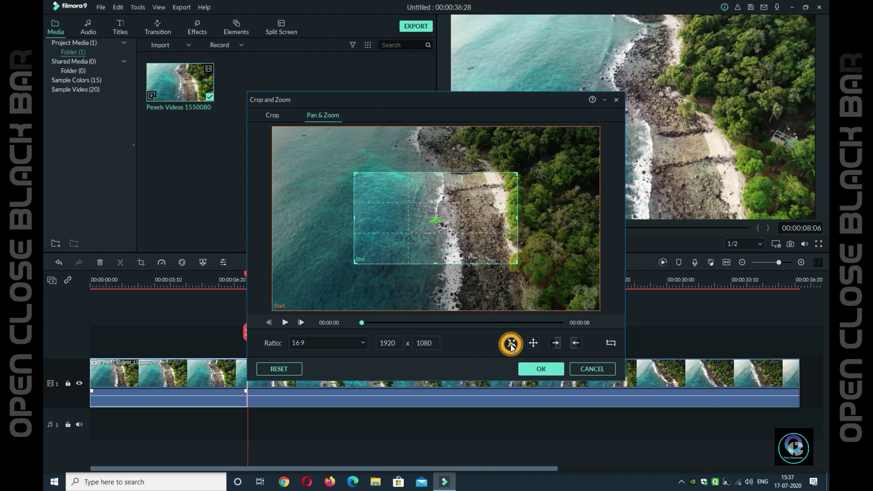
pyautogui.click(480, 214)
pyautogui.click(480, 215)
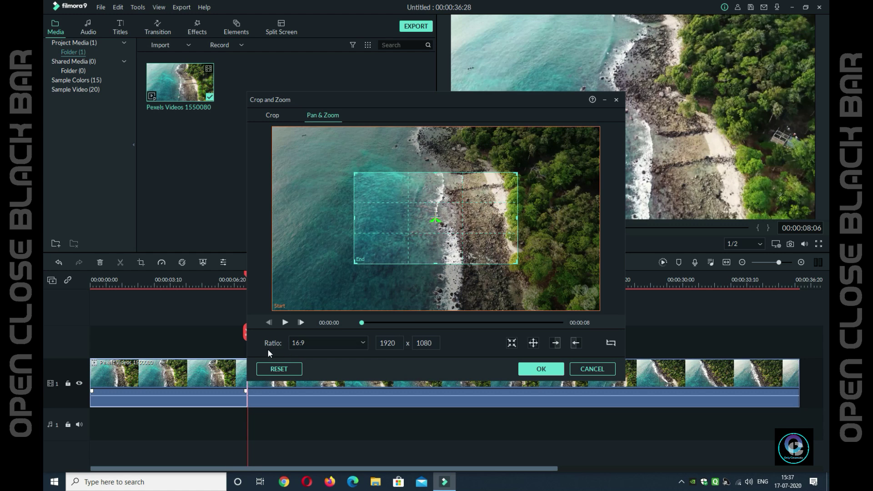
pyautogui.click(325, 344)
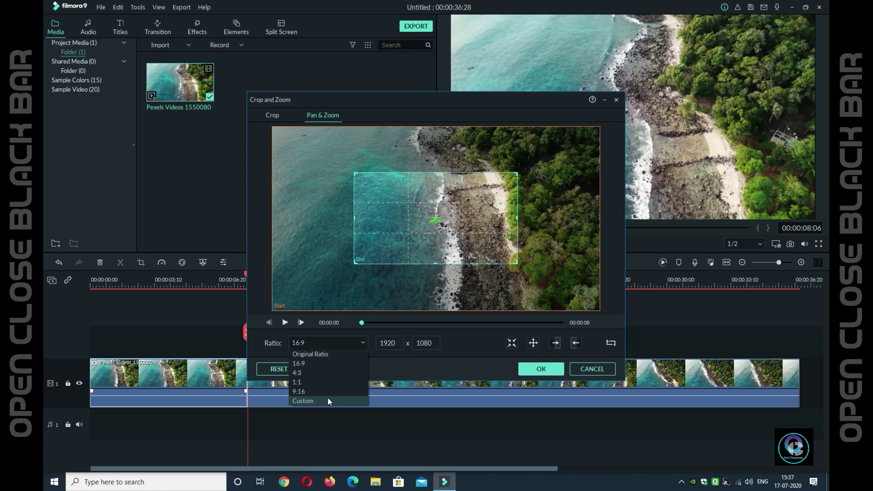
# Use a Custom ratio, reshape the end frame into a full-width 3840x159 strip, and swap start and end.
pyautogui.click(328, 401)
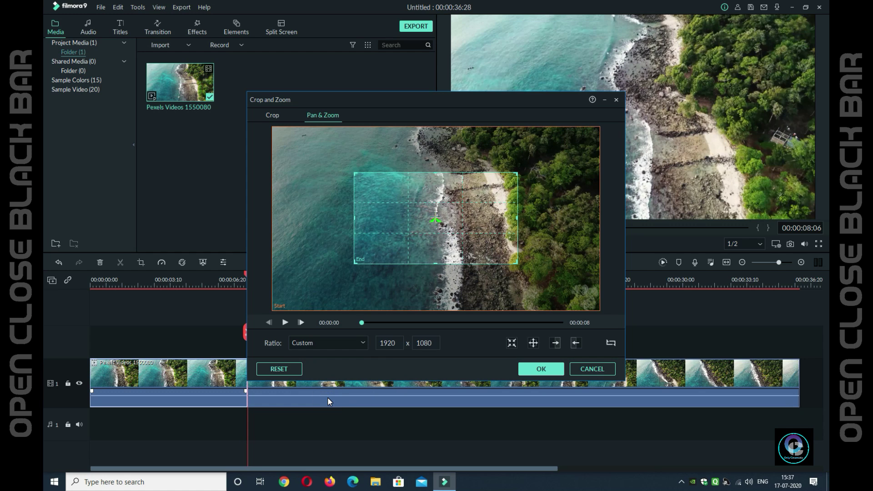
pyautogui.click(352, 217)
pyautogui.moveTo(354, 217); pyautogui.dragTo(266, 221)
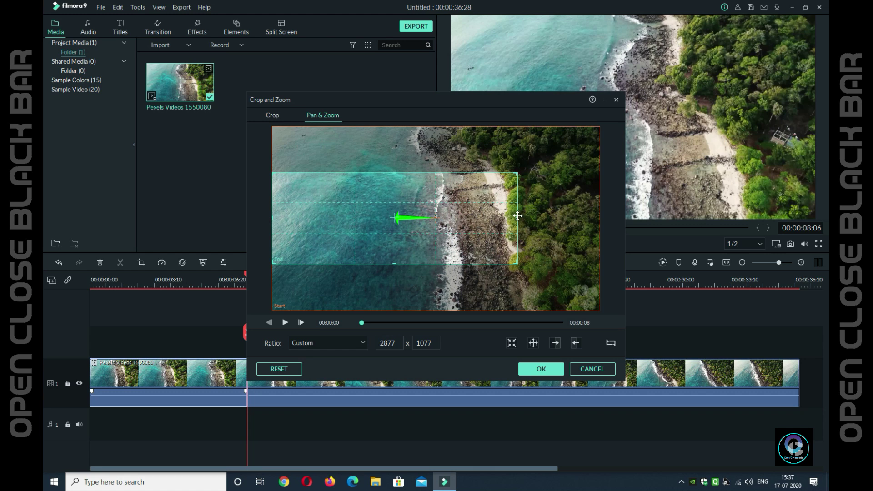
pyautogui.moveTo(517, 217); pyautogui.dragTo(620, 208)
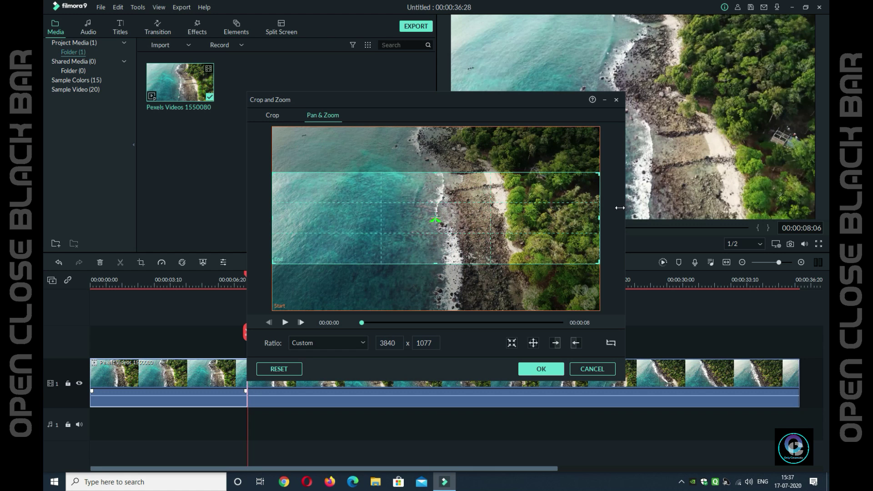
pyautogui.click(535, 218)
pyautogui.moveTo(435, 264); pyautogui.dragTo(469, 217)
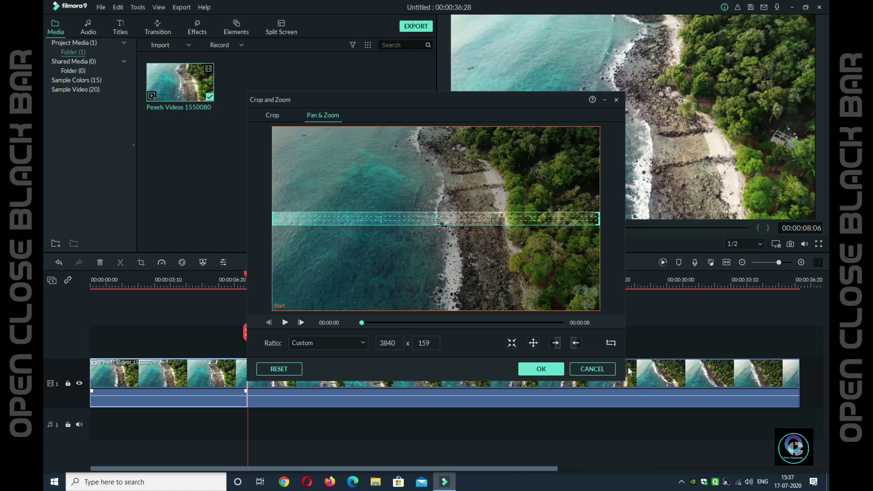
pyautogui.click(612, 342)
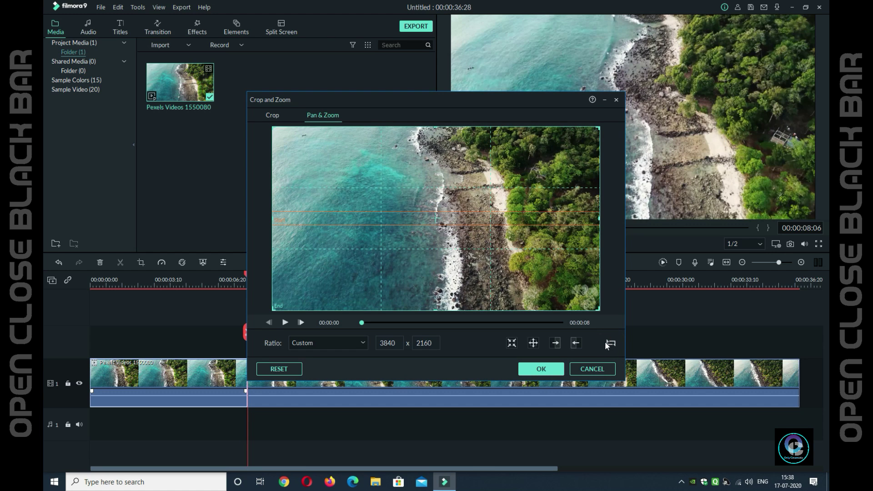
# Apply the opening letterbox pan and zoom and preview the edit from the beginning.
pyautogui.click(541, 369)
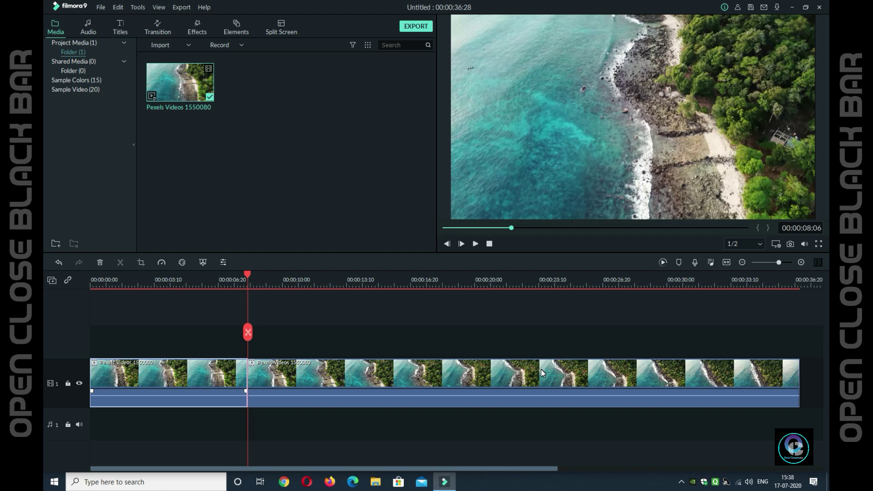
pyautogui.click(489, 244)
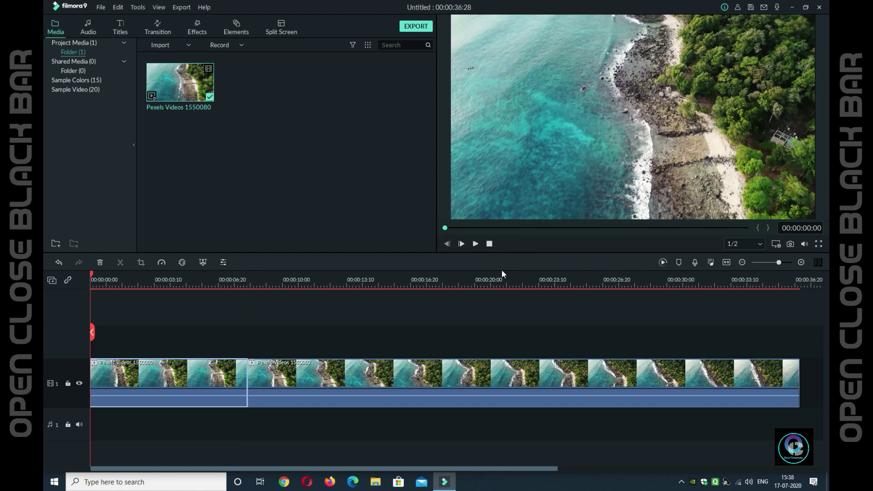
pyautogui.click(476, 244)
pyautogui.click(476, 244)
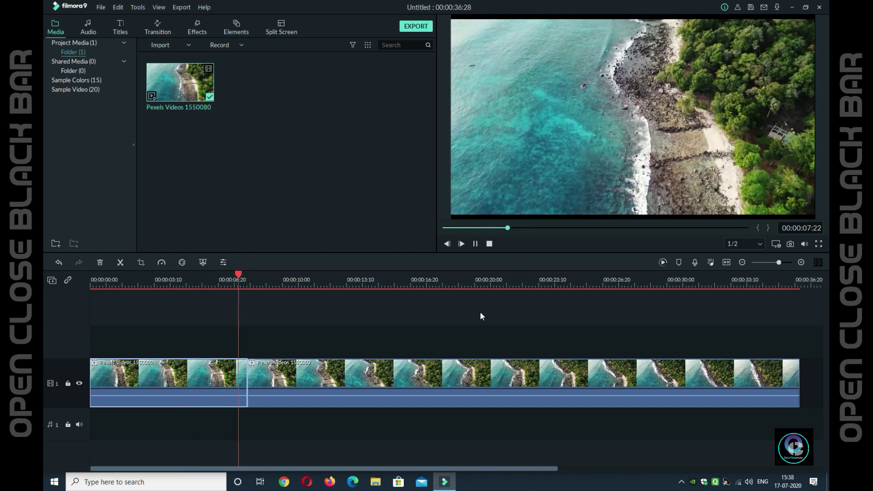
pyautogui.press('space')
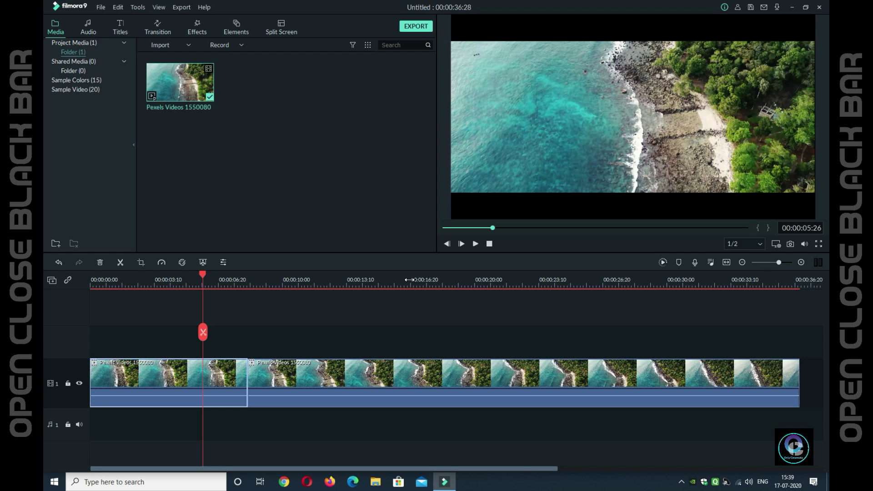
# Play back from the split point near 00:00:08:06 to check the second piece.
pyautogui.click(247, 276)
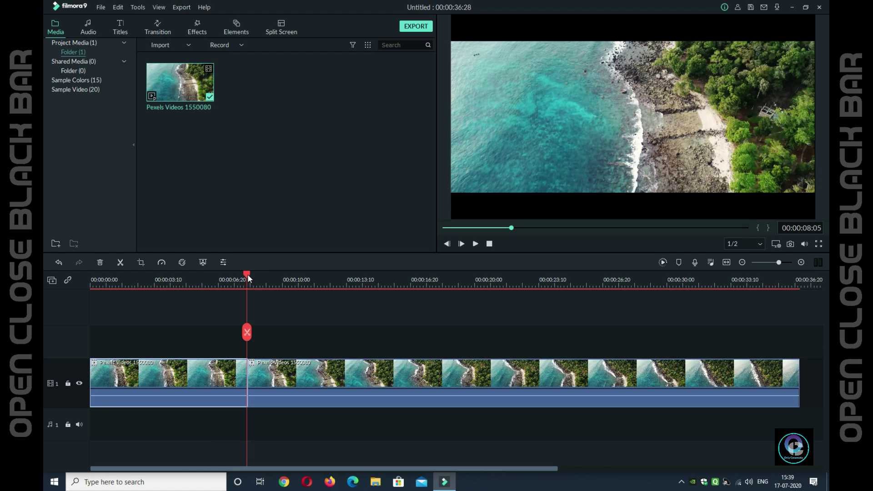
pyautogui.moveTo(247, 274); pyautogui.dragTo(250, 274)
pyautogui.click(475, 244)
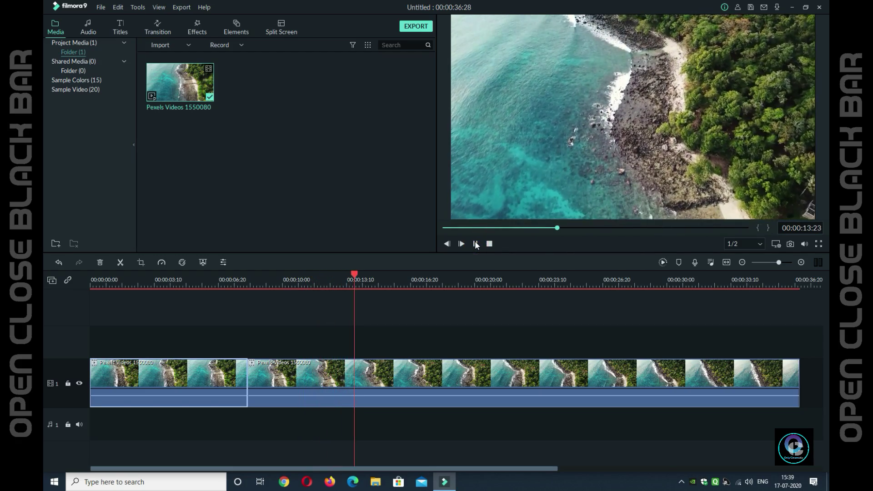
pyautogui.click(475, 244)
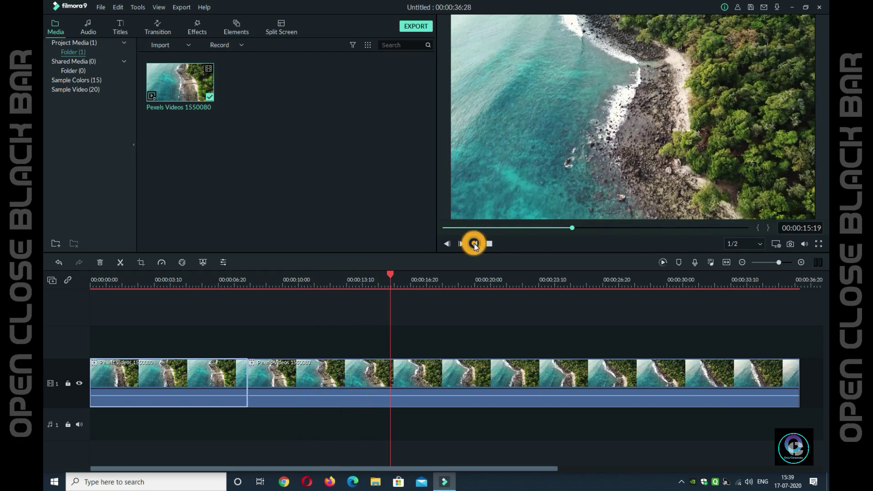
pyautogui.moveTo(388, 273); pyautogui.dragTo(346, 272)
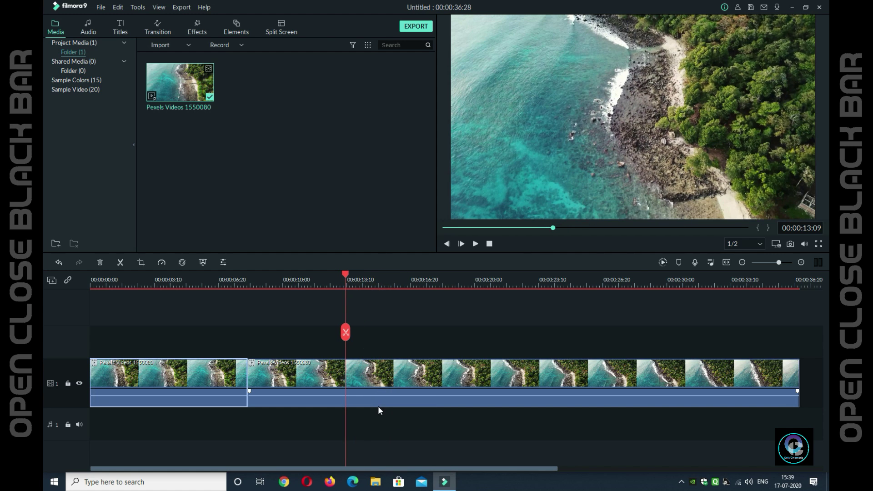
# Split the clip under the playhead at 00:00:13:09, leaving three pieces on the track.
pyautogui.click(376, 384)
pyautogui.click(346, 332)
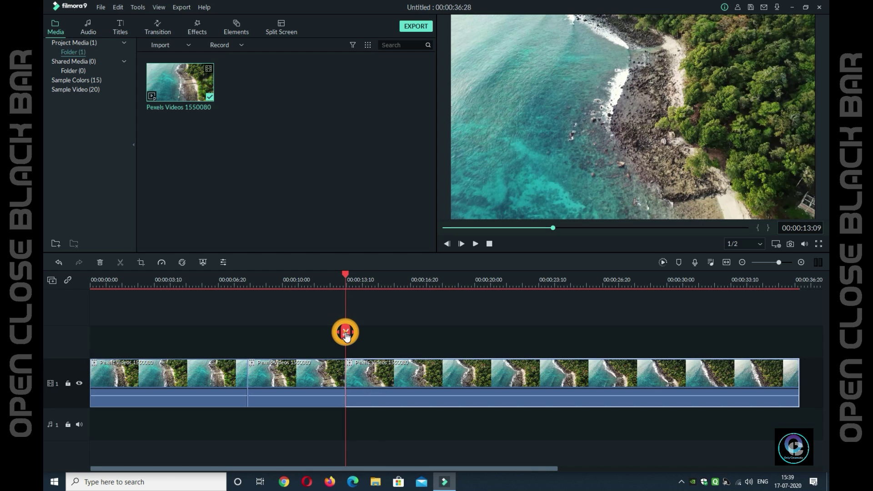
# Open Pan & Zoom for the third clip and set its end frame ratio to Custom.
pyautogui.rightClick(476, 377)
pyautogui.click(539, 175)
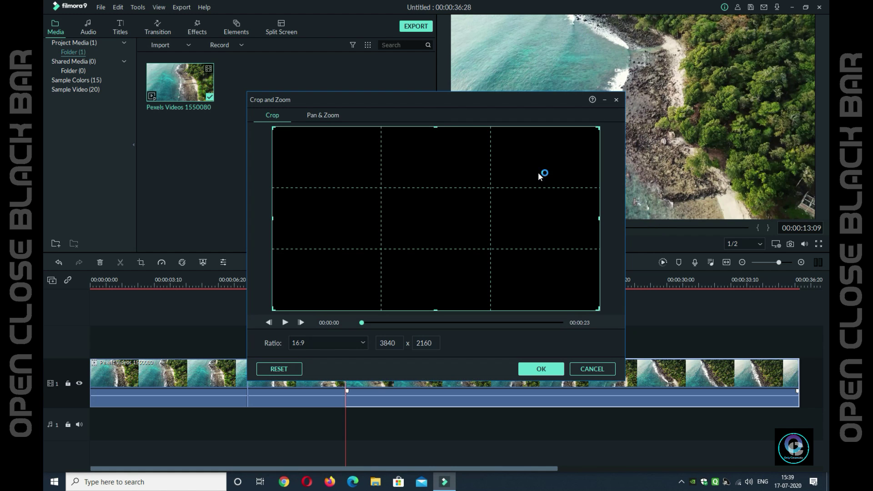
pyautogui.click(324, 114)
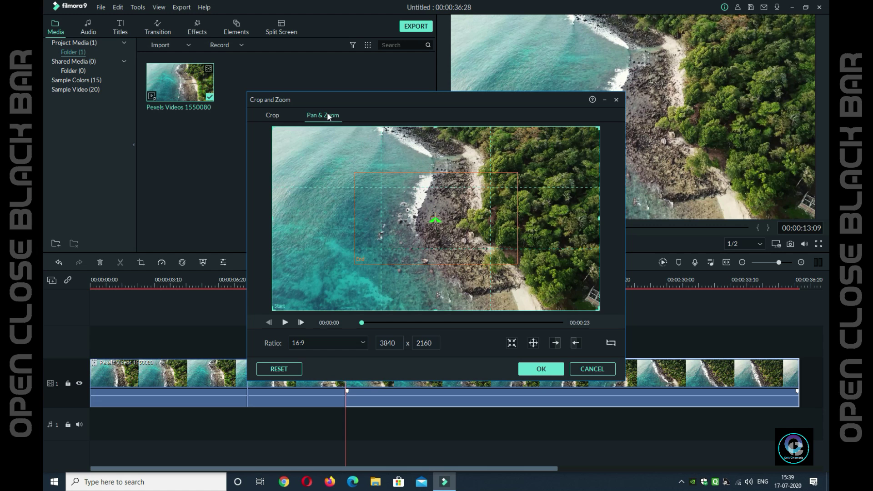
pyautogui.click(473, 221)
pyautogui.moveTo(354, 264); pyautogui.dragTo(323, 280)
pyautogui.click(328, 343)
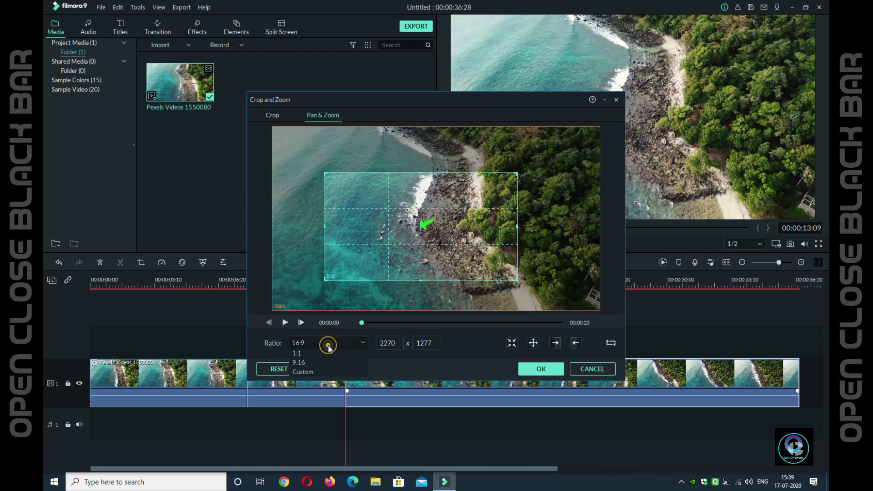
pyautogui.click(329, 401)
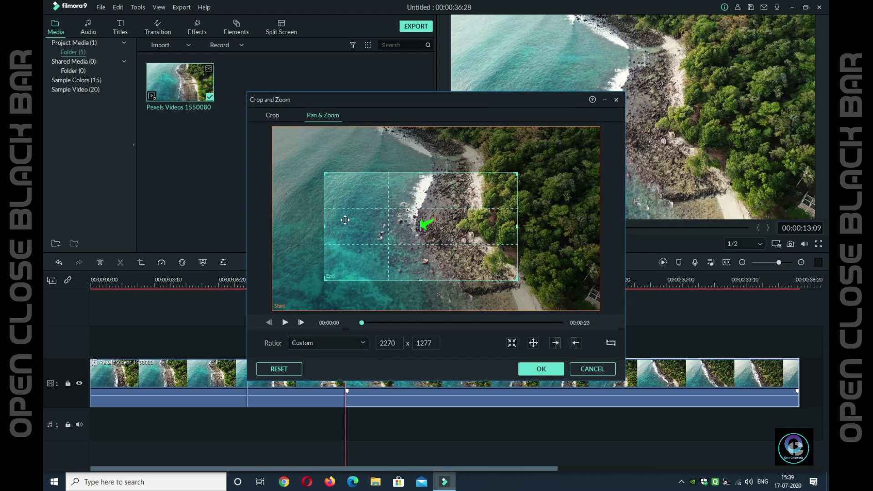
# Reshape the end frame into a thin full-width 3840x159 strip and apply it.
pyautogui.moveTo(323, 226); pyautogui.dragTo(269, 216)
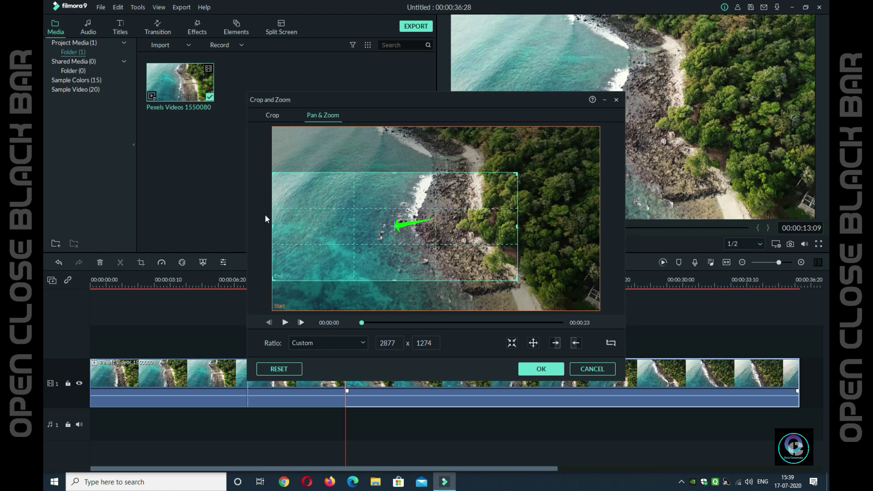
pyautogui.moveTo(518, 226); pyautogui.dragTo(600, 231)
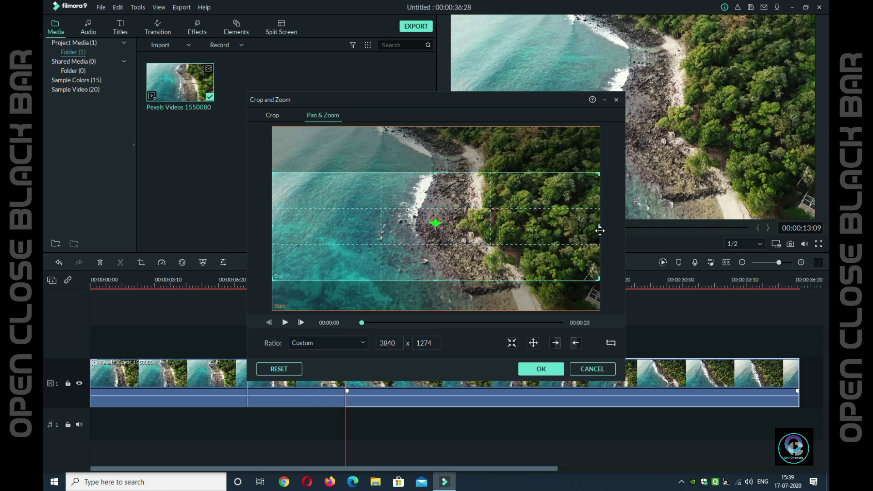
pyautogui.moveTo(437, 280); pyautogui.dragTo(481, 216)
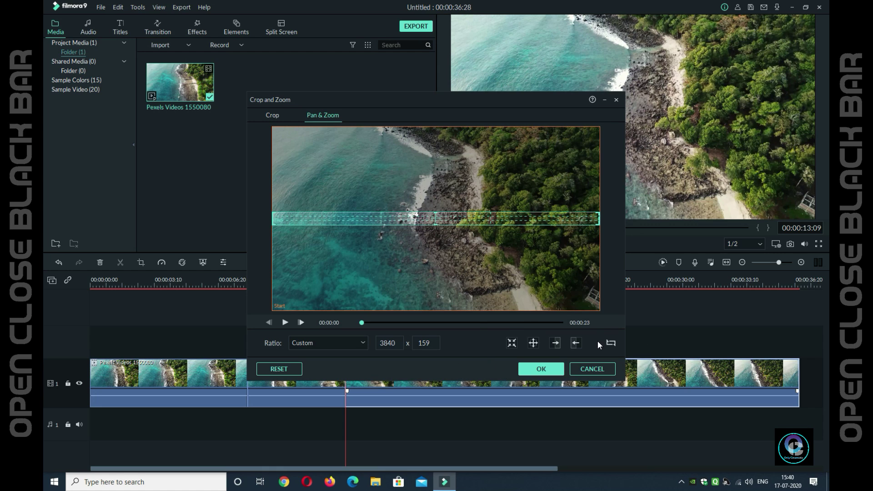
pyautogui.click(548, 368)
pyautogui.click(491, 243)
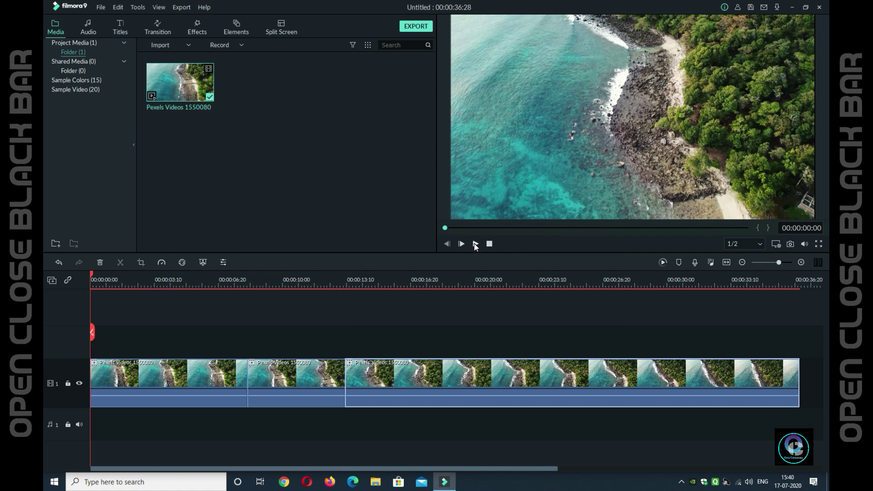
pyautogui.click(475, 244)
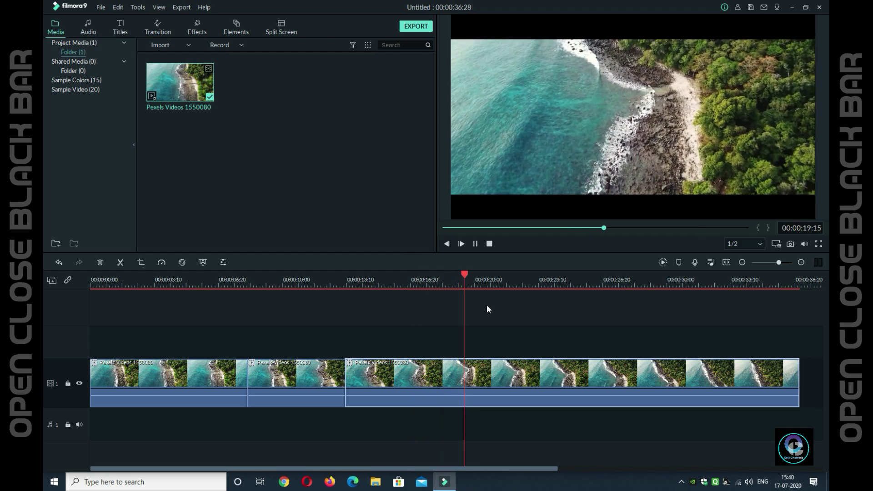
pyautogui.click(476, 244)
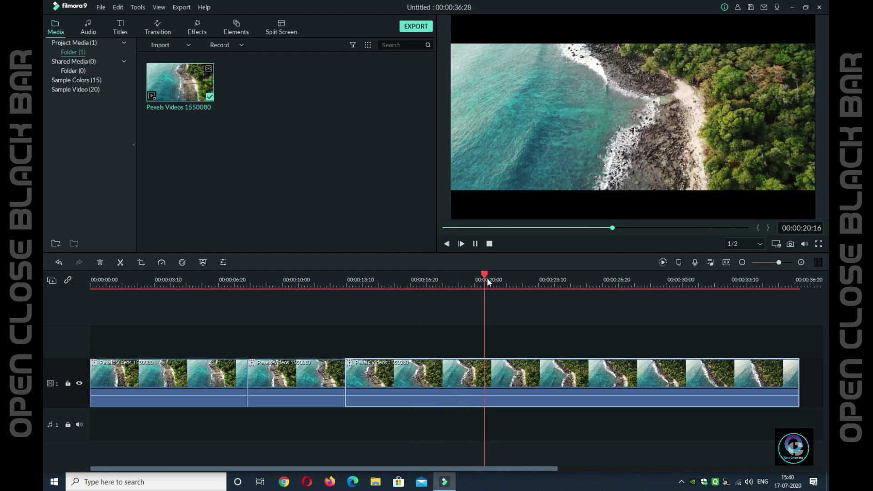
pyautogui.moveTo(485, 276); pyautogui.dragTo(386, 285)
pyautogui.click(161, 283)
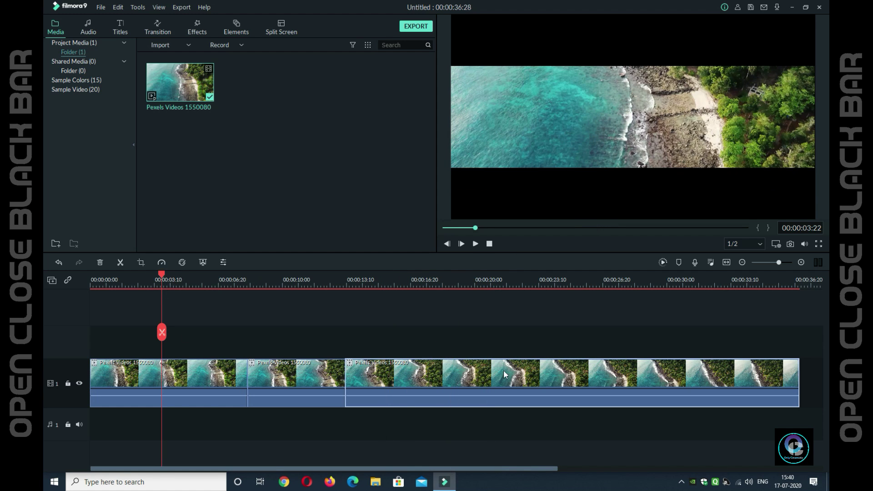
# Move the third clip to track 2 and trim its end so the project ends at 00:00:21:15.
pyautogui.click(420, 274)
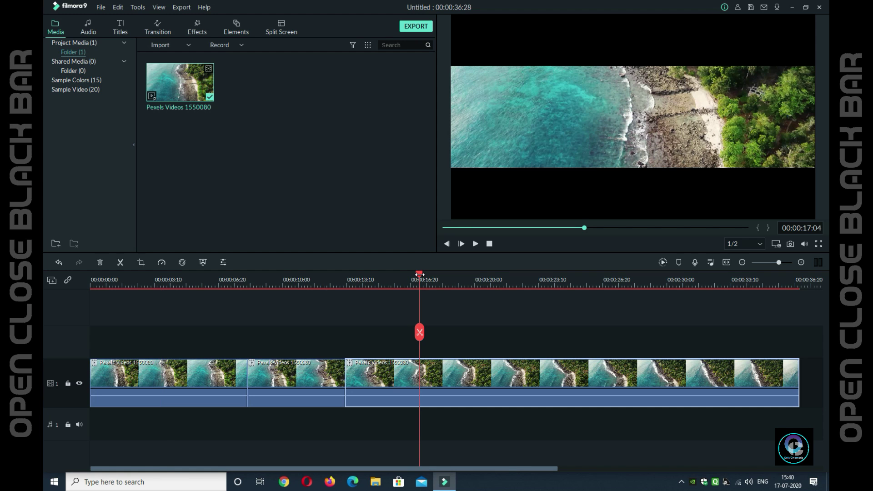
pyautogui.moveTo(501, 378); pyautogui.dragTo(208, 347)
pyautogui.moveTo(543, 334); pyautogui.dragTo(467, 380)
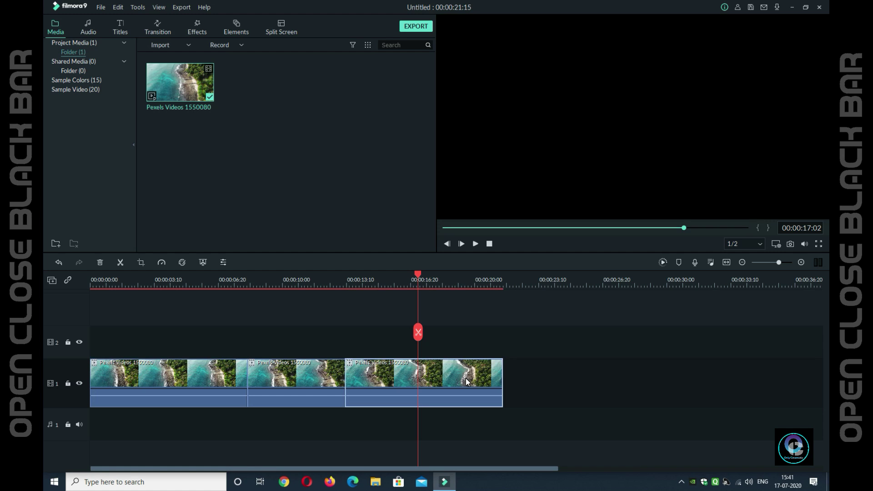
pyautogui.click(490, 245)
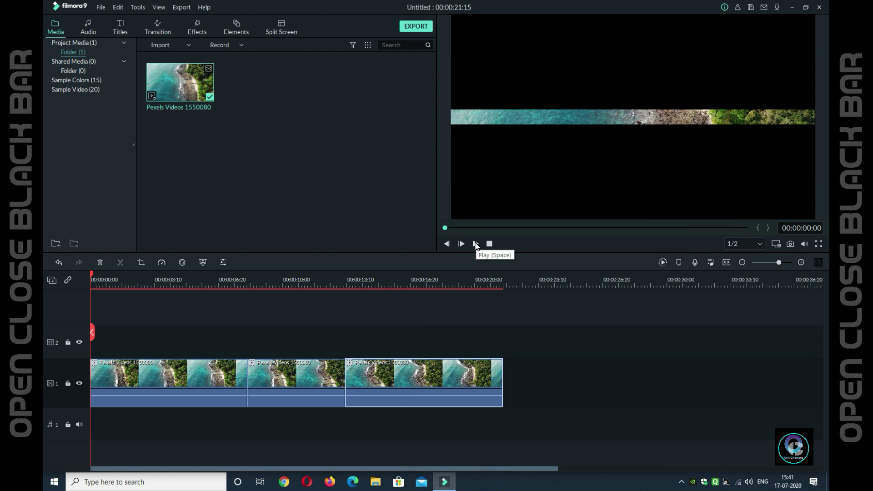
pyautogui.click(476, 244)
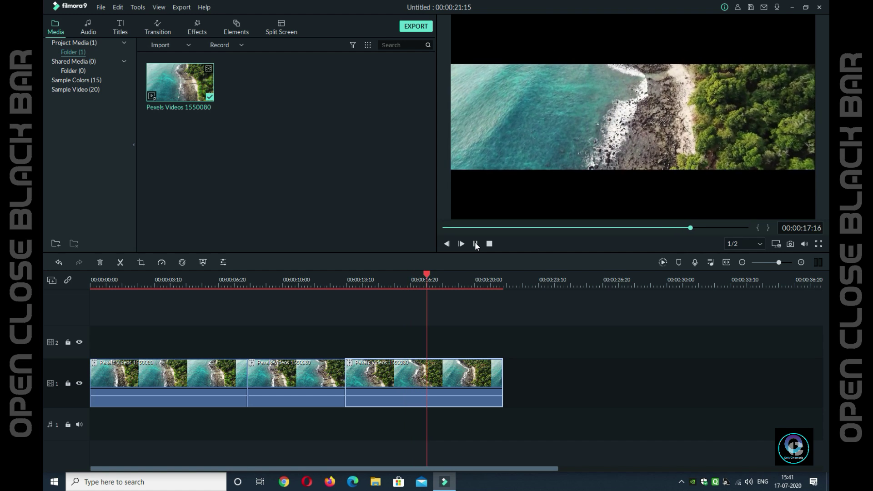
pyautogui.click(476, 244)
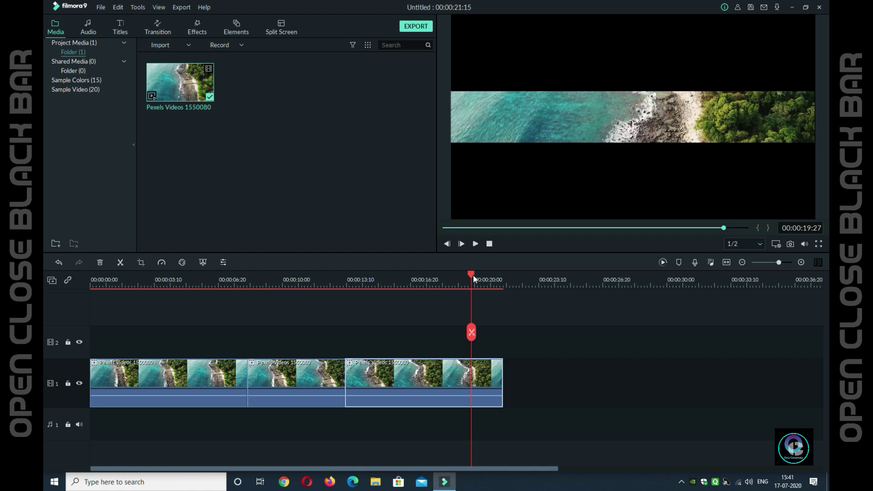
pyautogui.moveTo(473, 275); pyautogui.dragTo(43, 273)
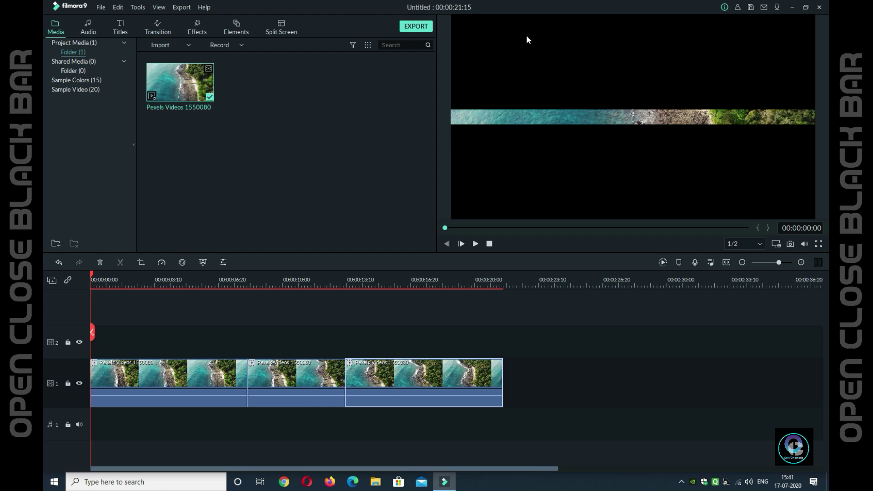
pyautogui.click(194, 275)
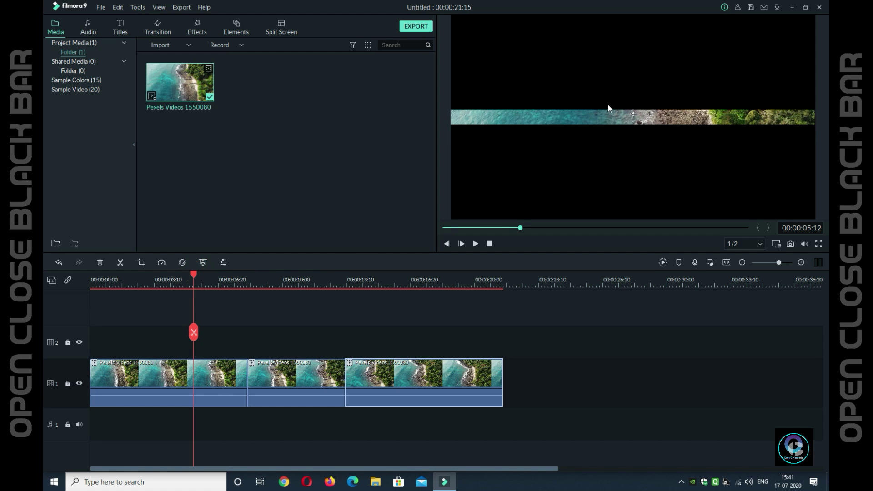
pyautogui.moveTo(188, 278); pyautogui.dragTo(78, 284)
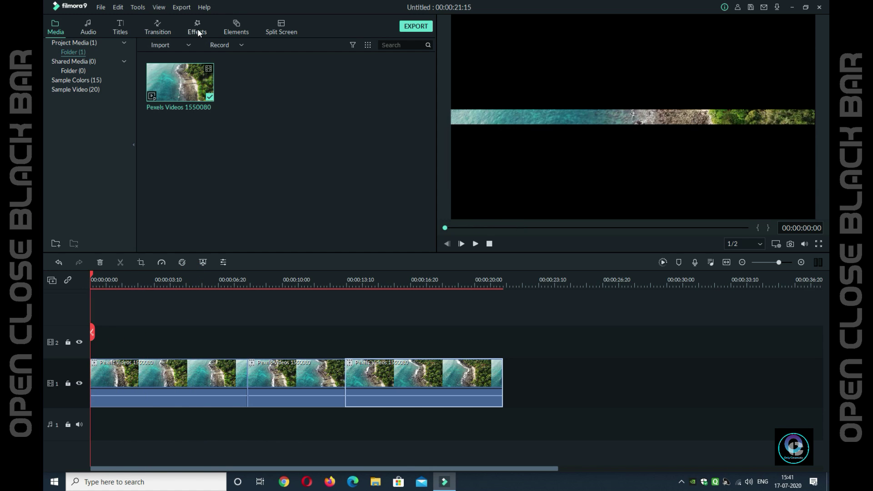
# Search effects for 'cin', put Cinema 21:9 on track 2 stretched to the video's end, and play it.
pyautogui.click(202, 30)
pyautogui.click(394, 42)
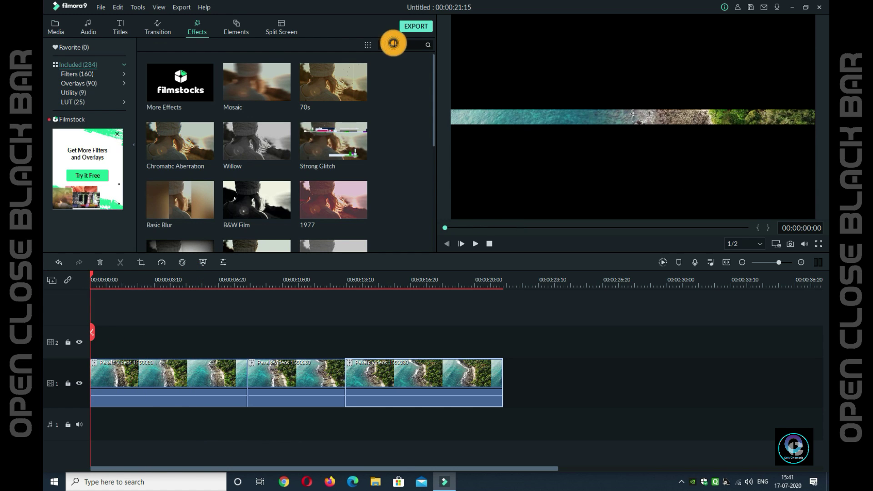
pyautogui.write('cinema')
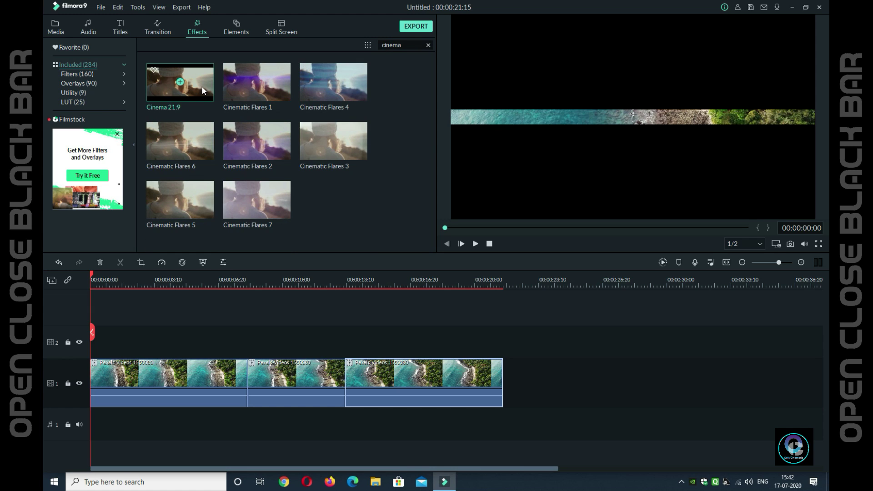
pyautogui.moveTo(197, 91); pyautogui.dragTo(91, 354)
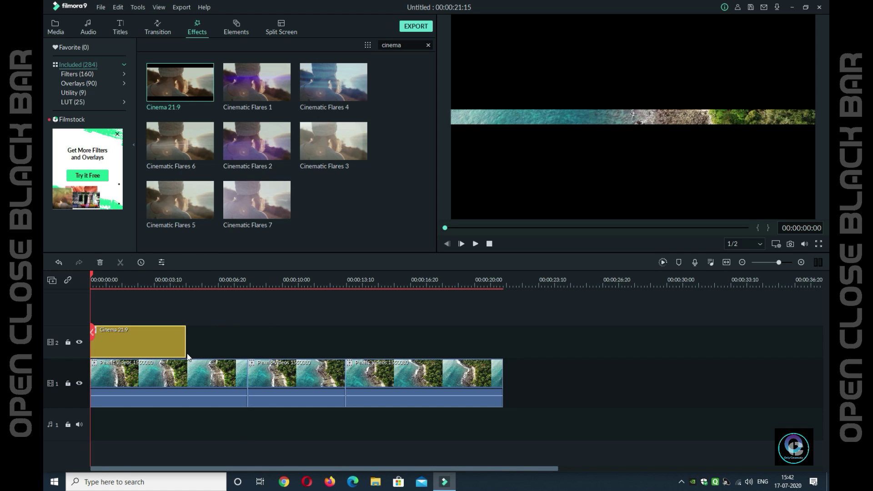
pyautogui.moveTo(185, 346); pyautogui.dragTo(502, 341)
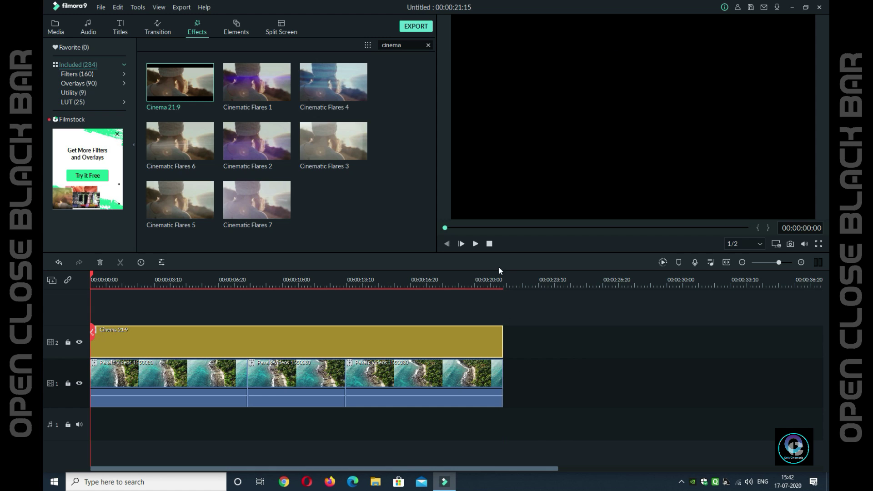
pyautogui.click(476, 244)
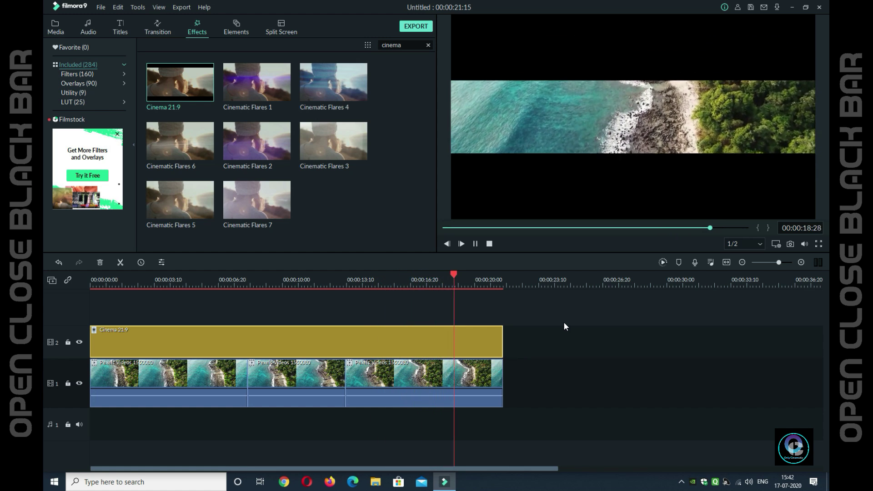
pyautogui.click(475, 243)
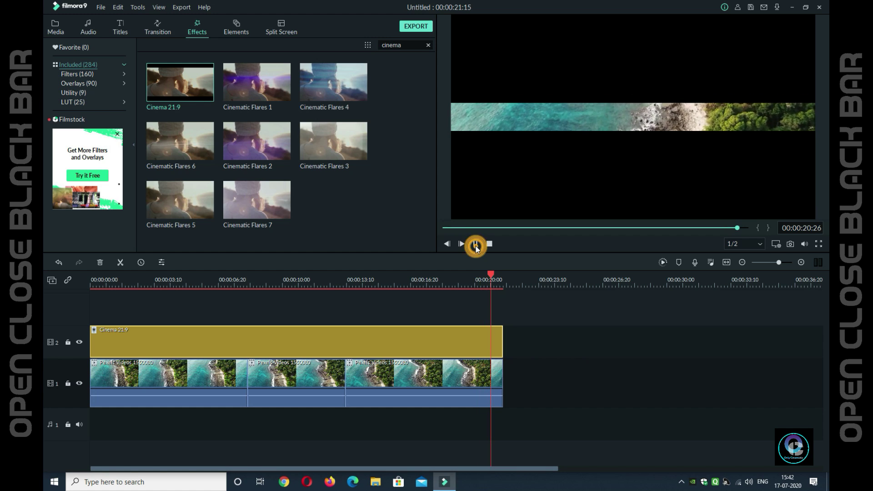